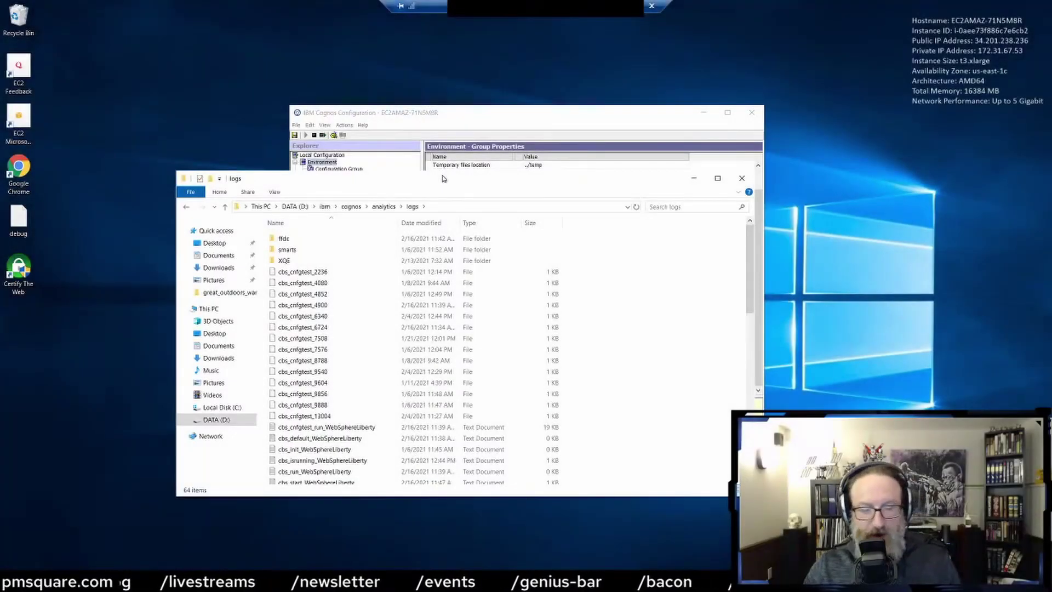
Go up to the analytics folder and open its configuration subfolder.
left_click_drag(443, 178, 530, 144)
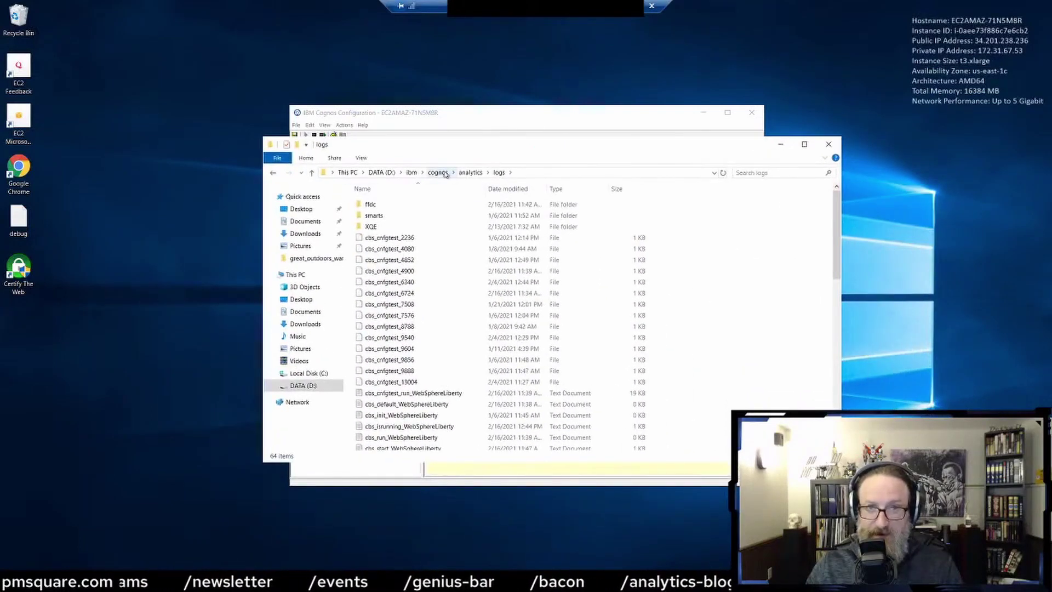
left_click(470, 172)
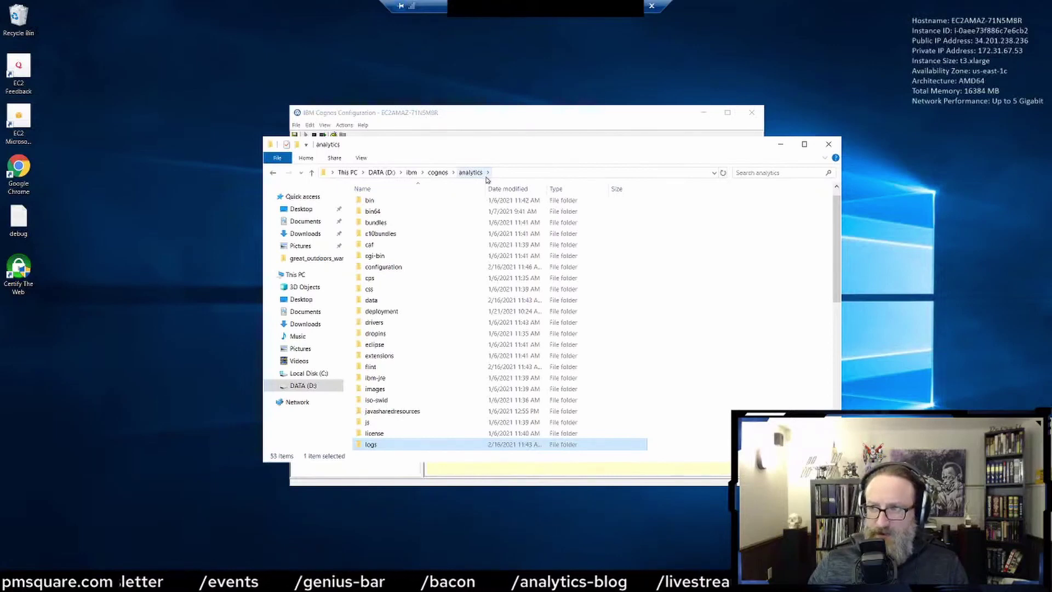
scroll(405, 255, "up", 1)
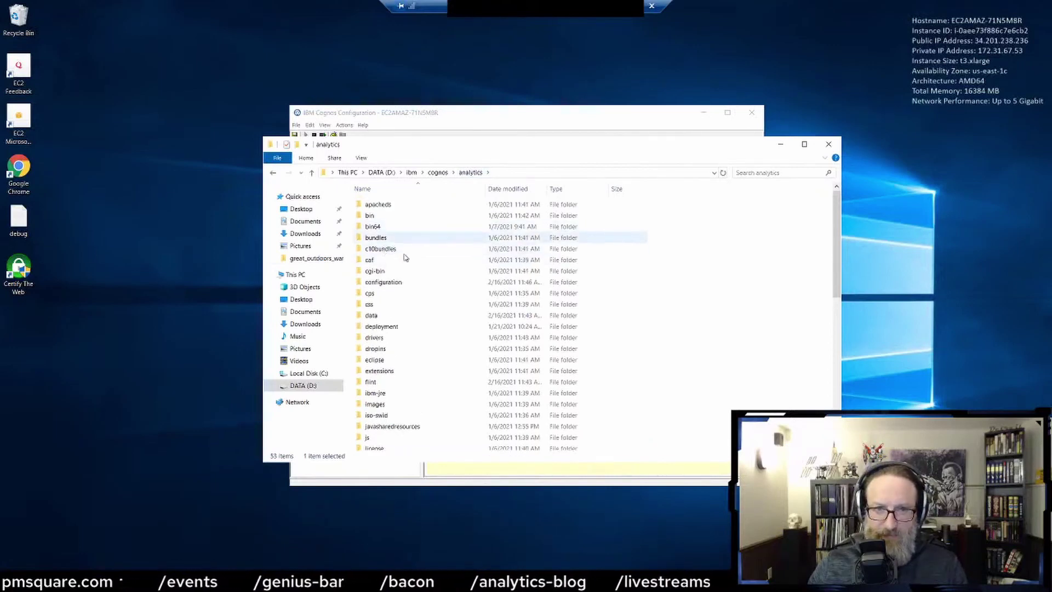
left_click(383, 282)
left_click(386, 282)
left_click(447, 262)
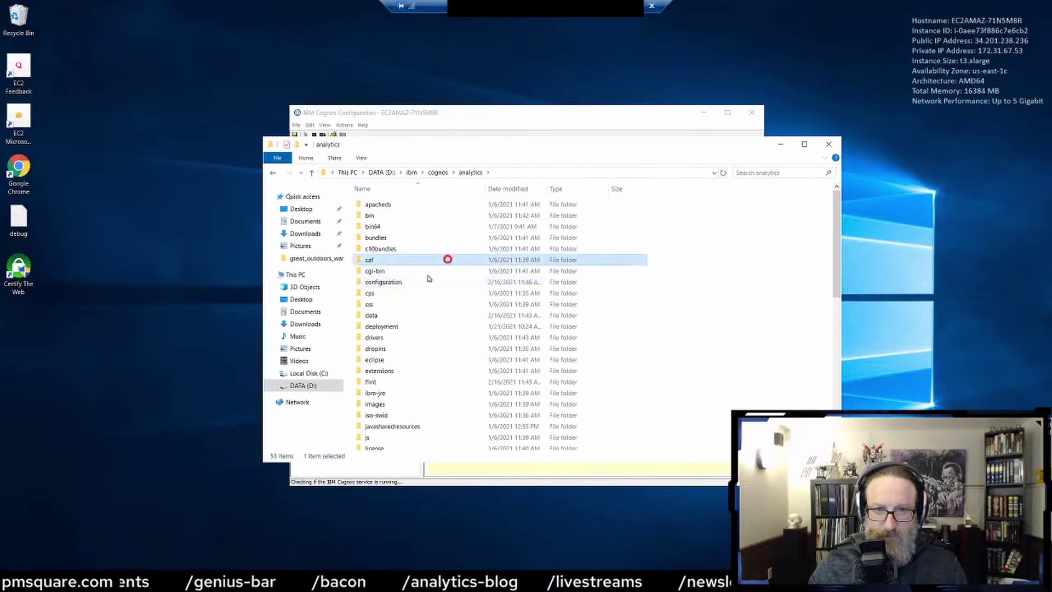
double_click(394, 281)
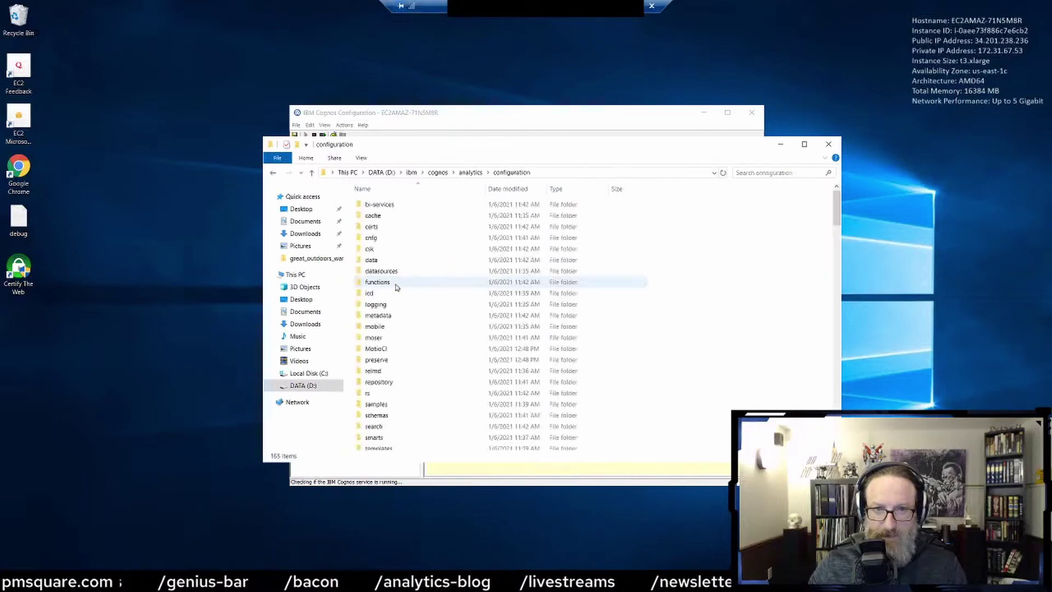
Search the folder for 'flint' and edit flint-app.properties in Notepad++.
left_click(779, 174)
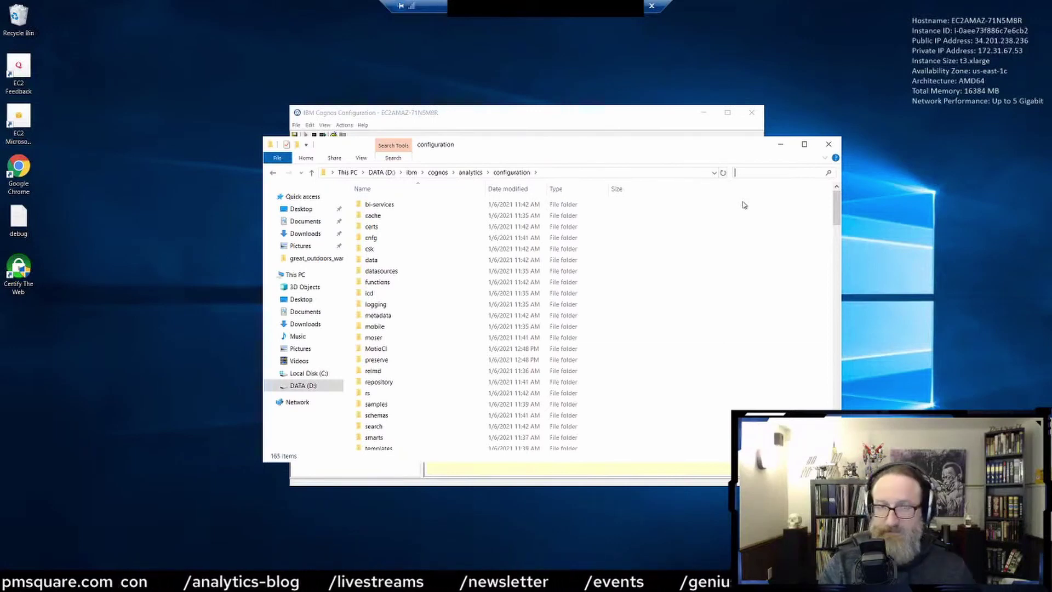
type("flint")
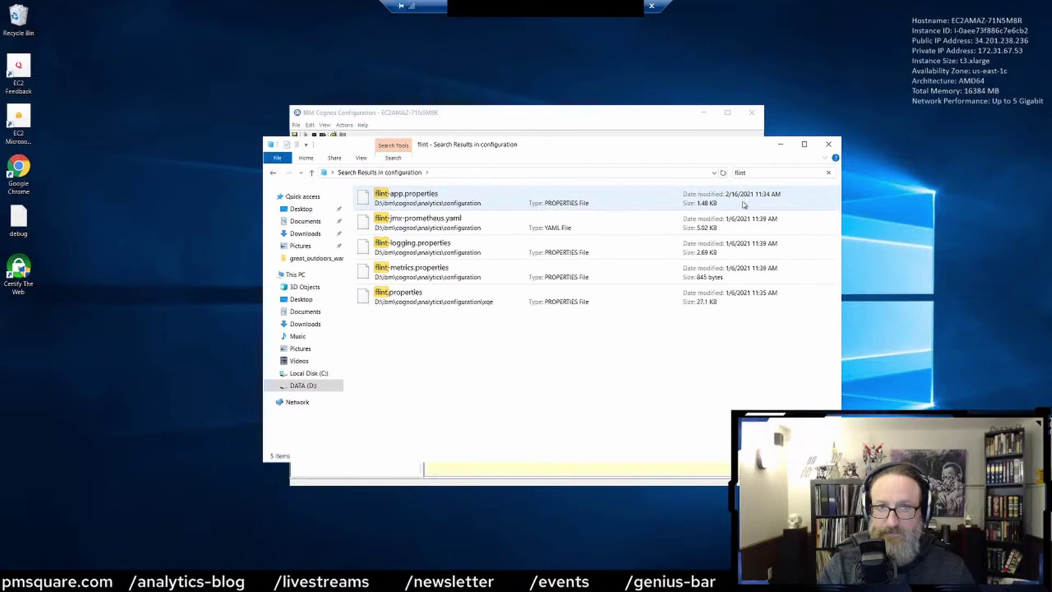
left_click(420, 209)
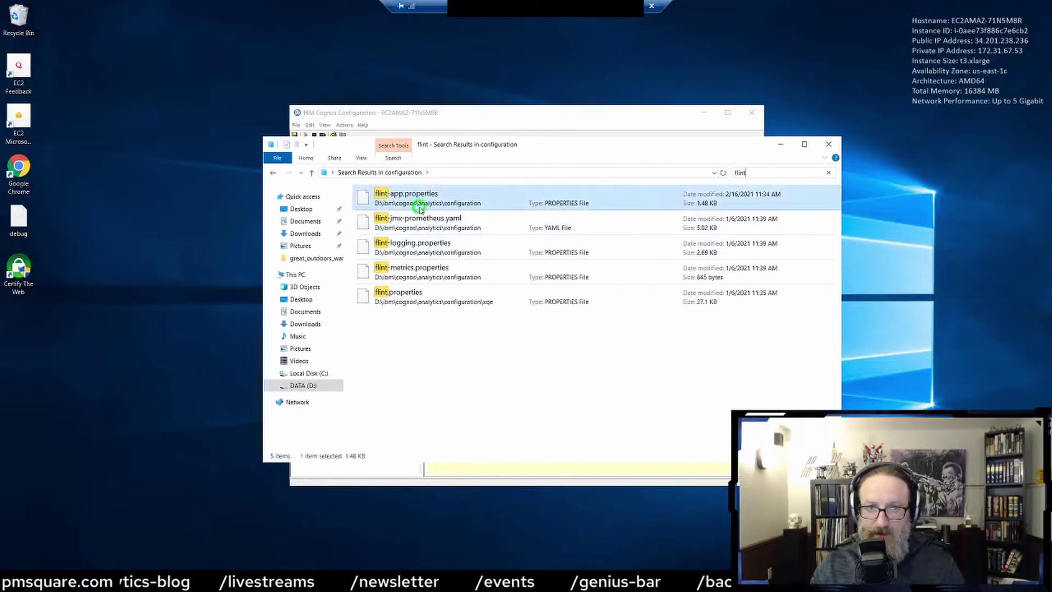
right_click(420, 208)
left_click(470, 249)
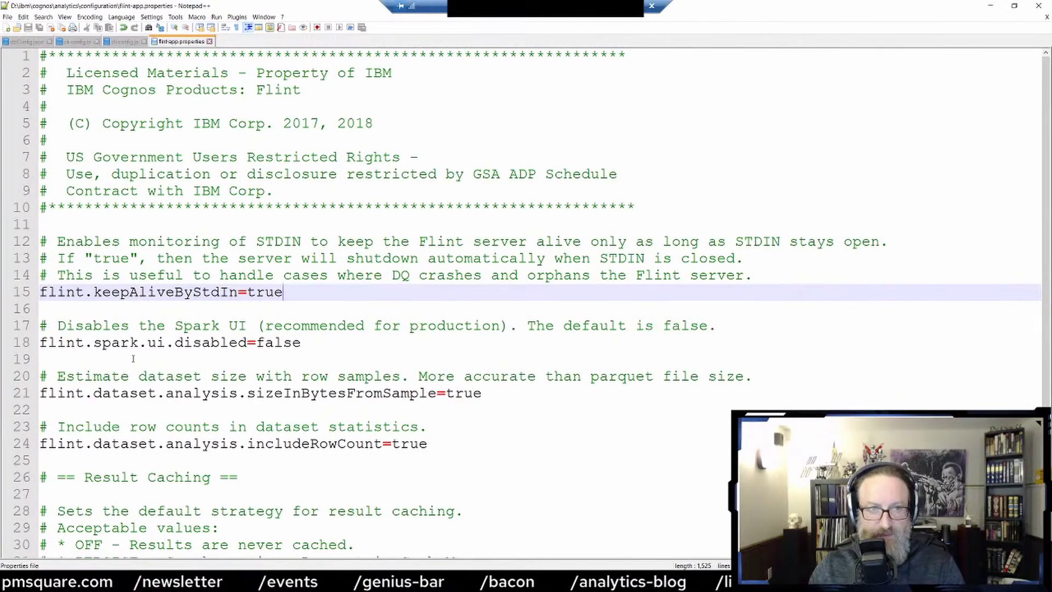
Set flint.spark.ui.disabled to false on line 18, then switch to the localhost:4040 Spark Jobs page.
left_click_drag(297, 341, 256, 342)
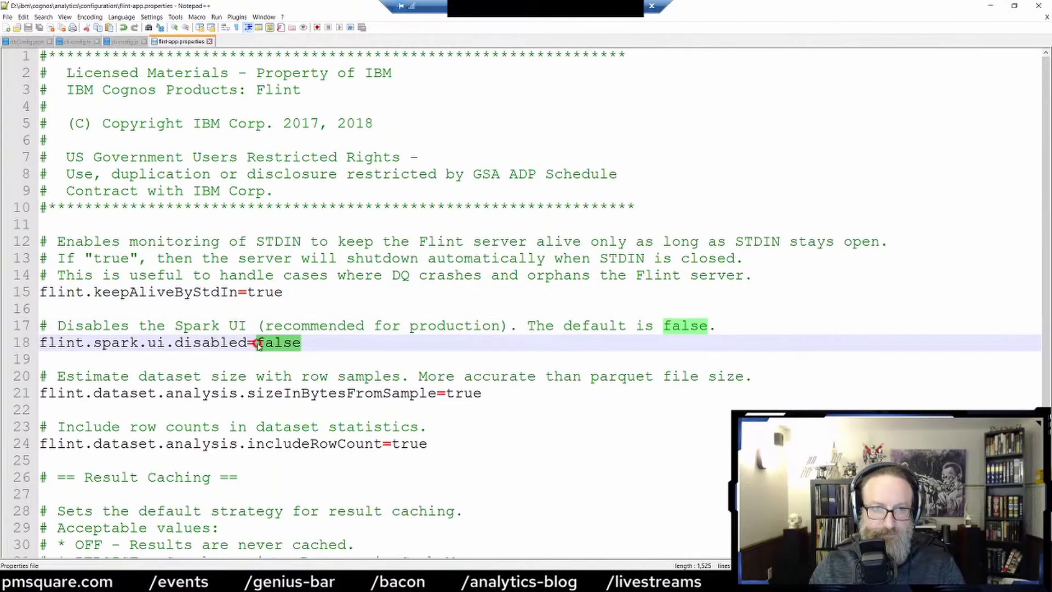
type("true")
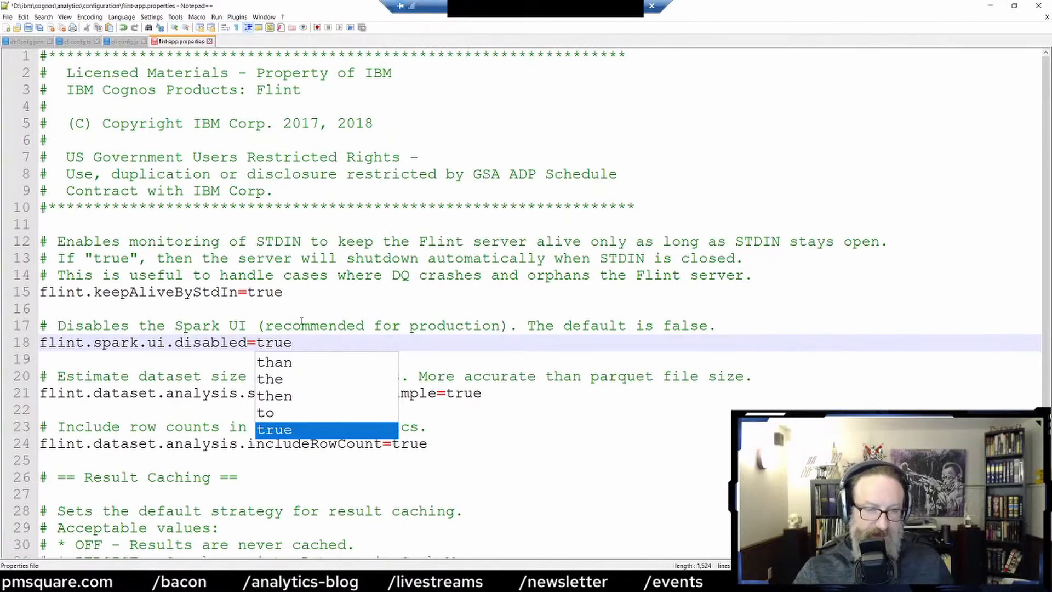
key("BackSpace")
key("BackSpace")
key("BackSpace")
key("BackSpace")
type("false")
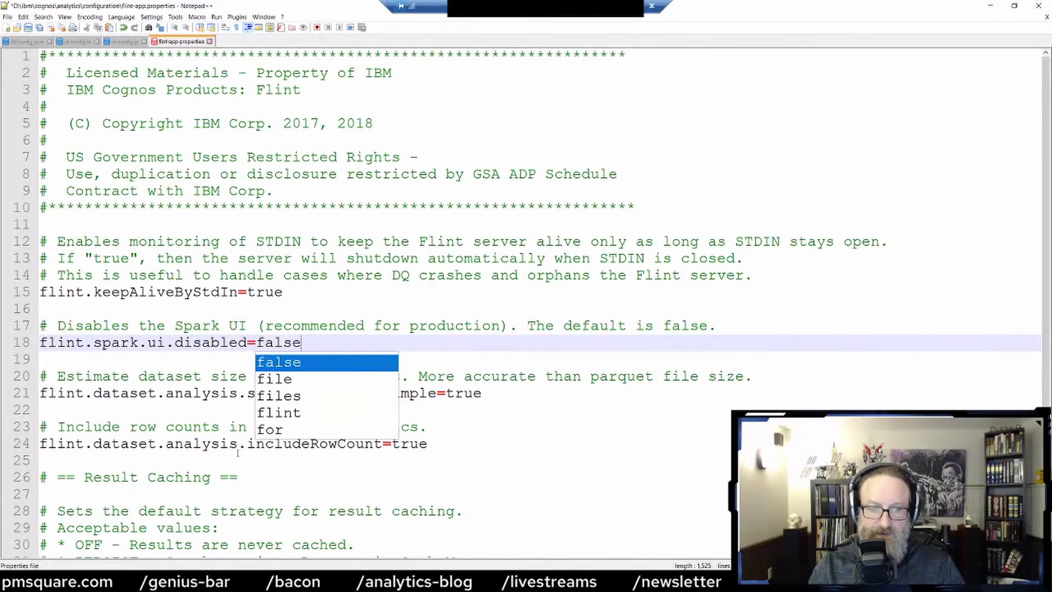
key("alt+Tab")
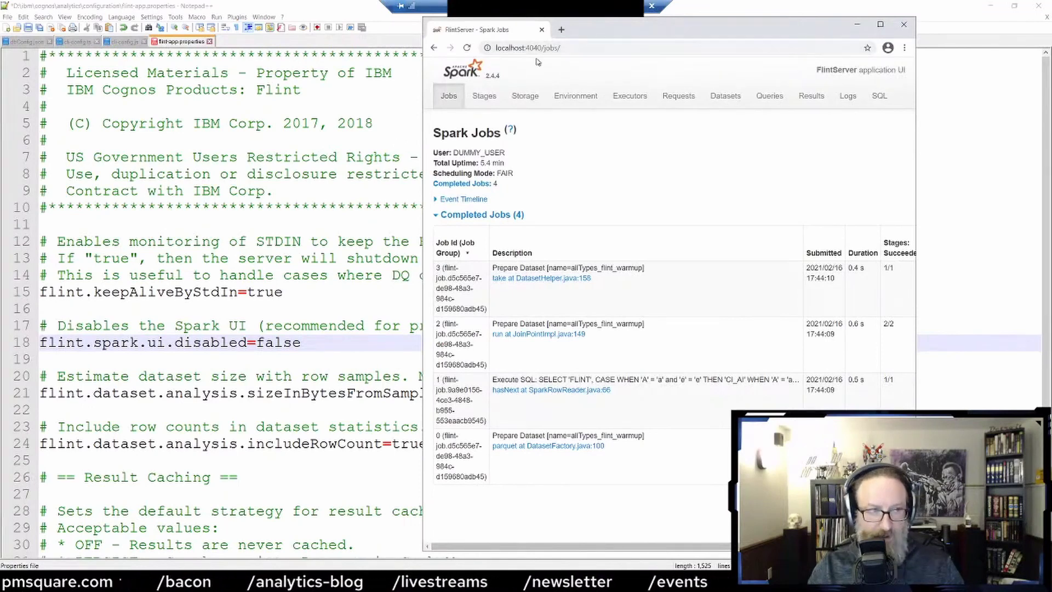
Maximize the Spark UI window and reload the Jobs page showing 7 completed jobs.
left_click(881, 24)
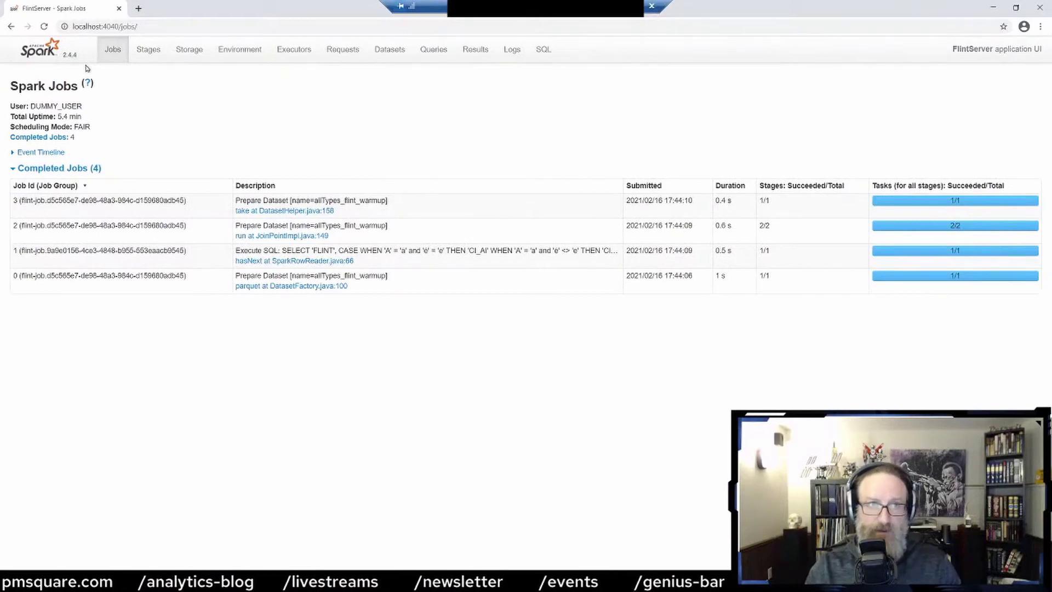
left_click(131, 48)
left_click(121, 52)
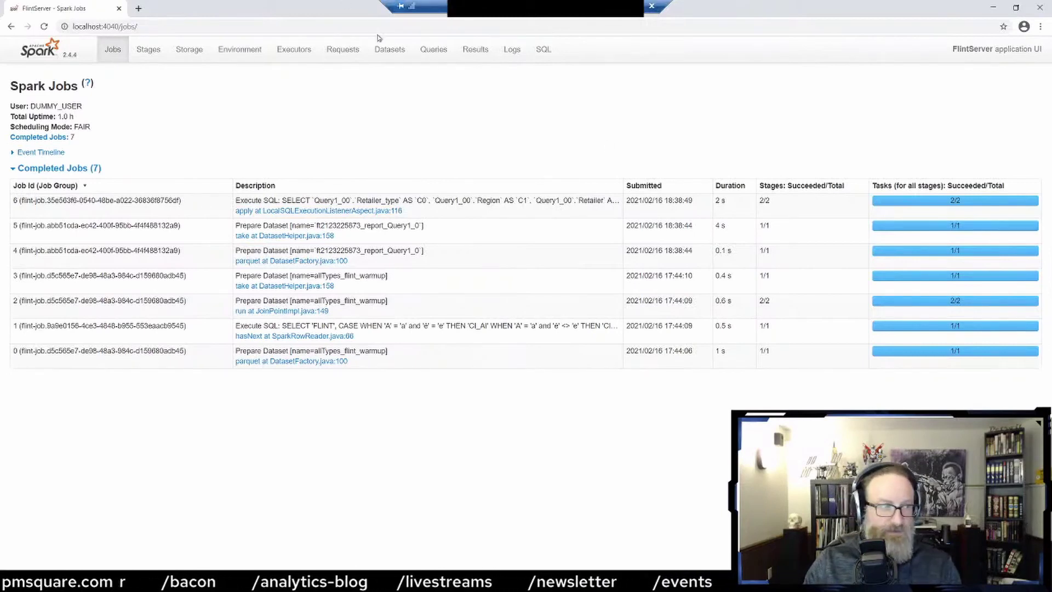
left_click(401, 49)
Expand the first completed Flint query's full SQL, then view the 'Configuring the Compute service' docs.
left_click(438, 48)
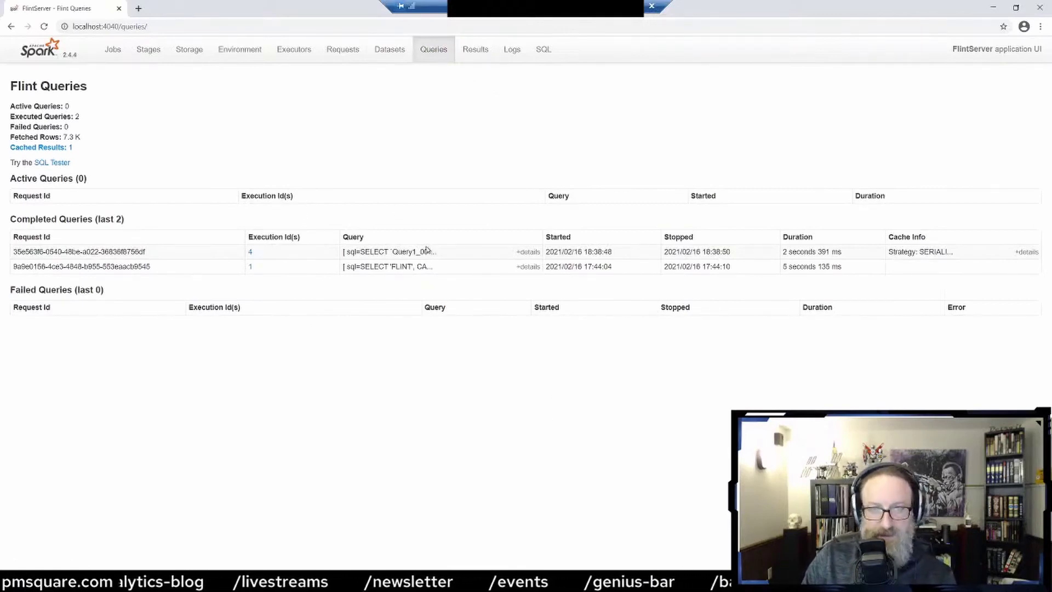
left_click(528, 251)
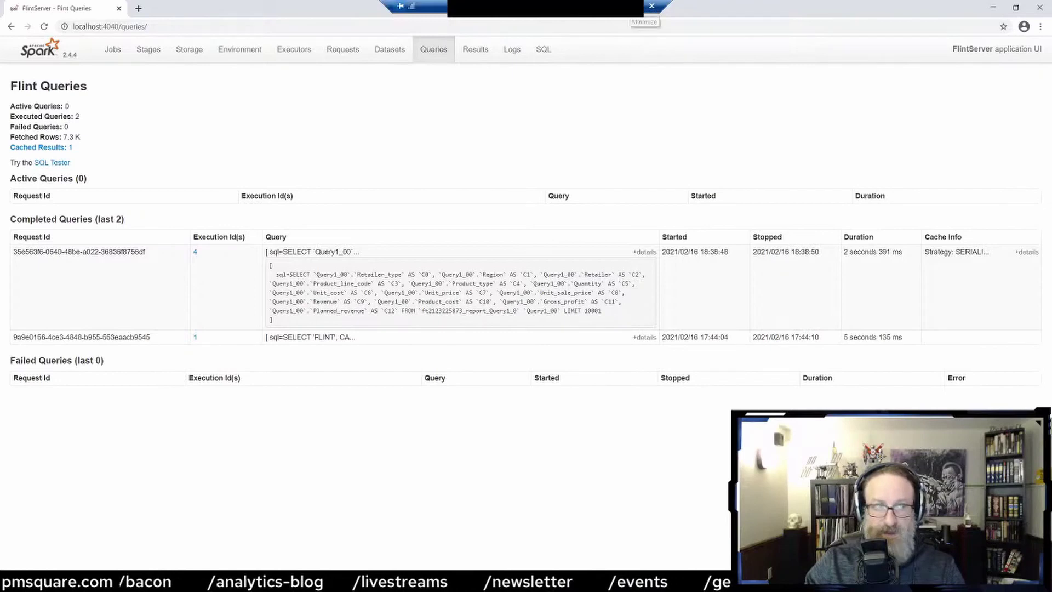
key("alt+Tab")
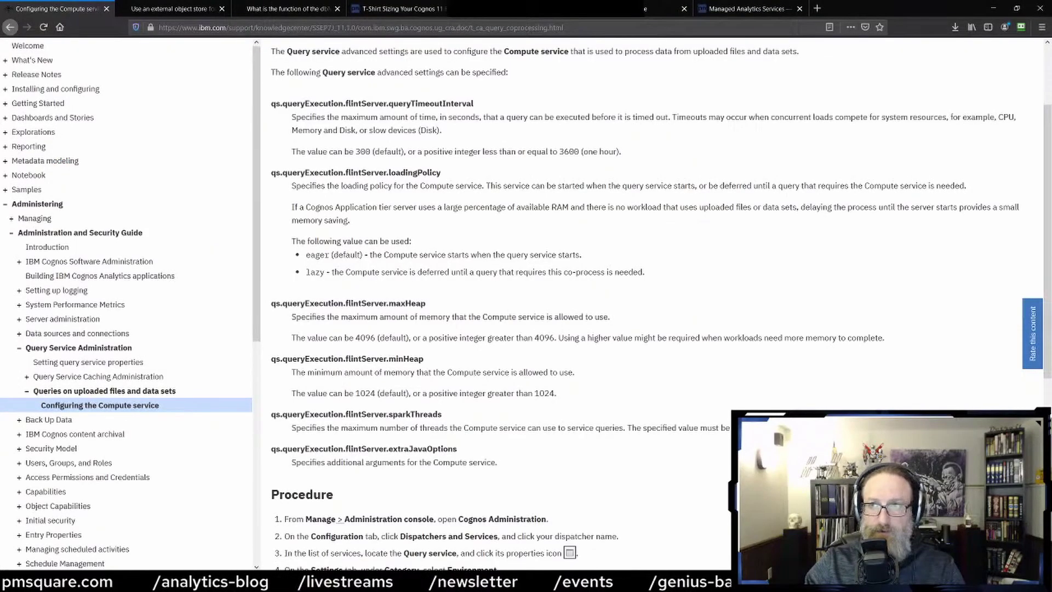
Minimize the docs and return Cognos Analytics to its Welcome home page.
left_click(992, 8)
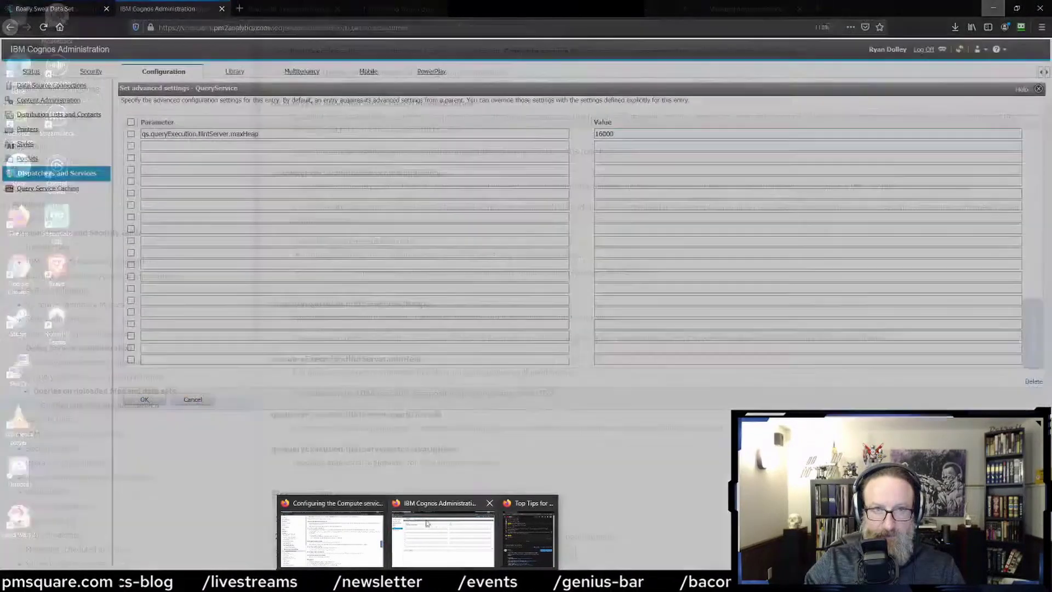
left_click(440, 514)
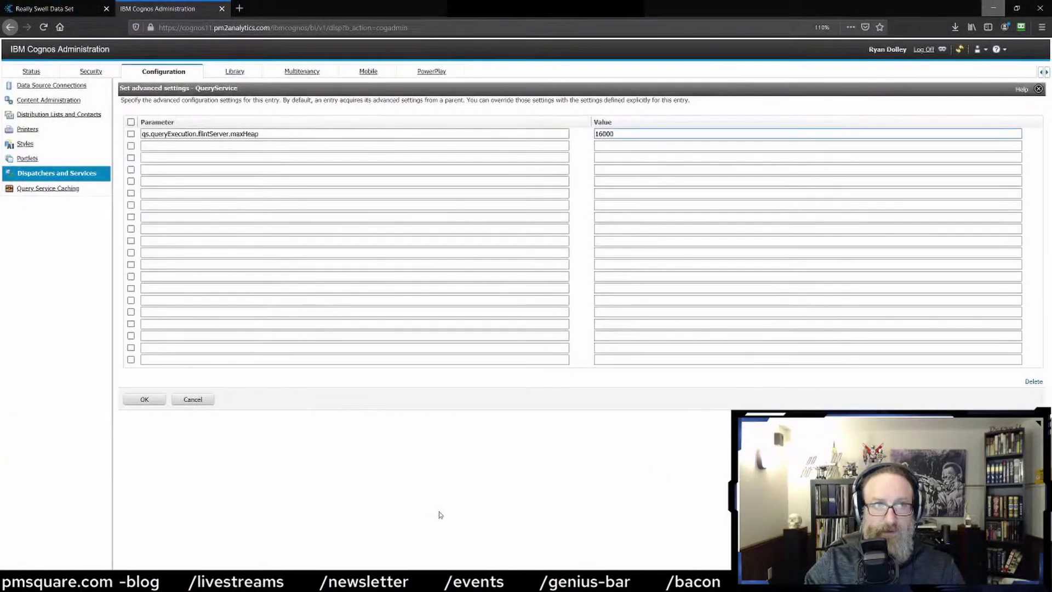
left_click(55, 8)
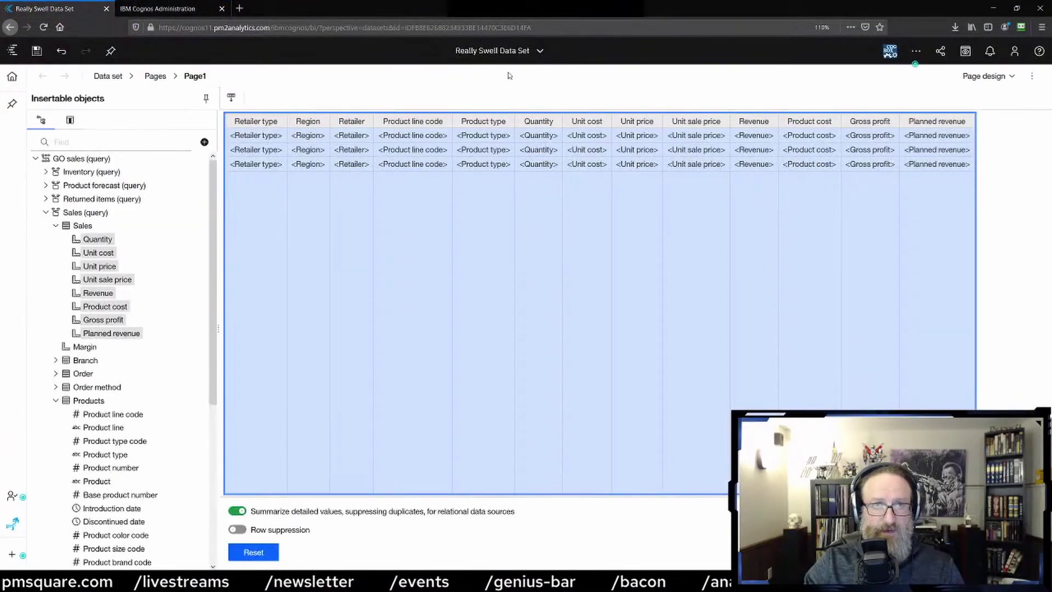
left_click(492, 50)
left_click(466, 77)
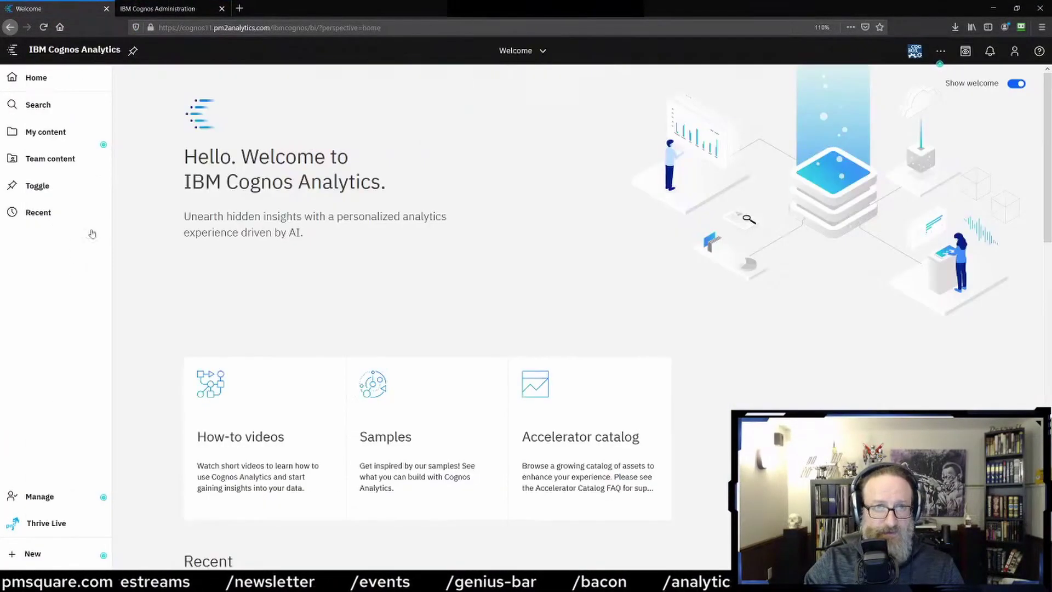
Show all built-in topics under Manage > Configuration > Diagnostic logging, scrolled to FLINT.
left_click(49, 499)
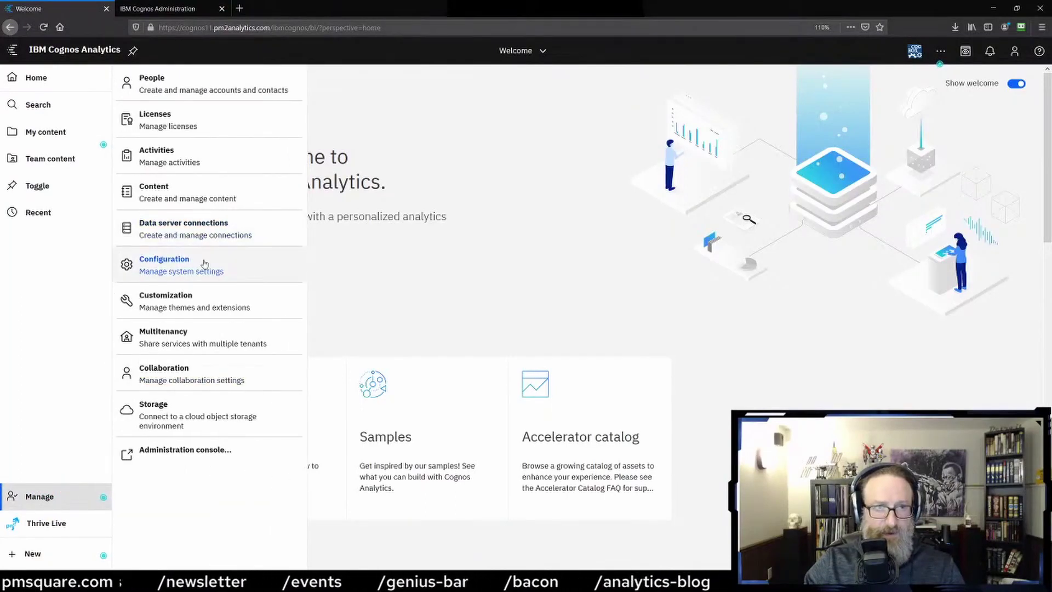
left_click(204, 263)
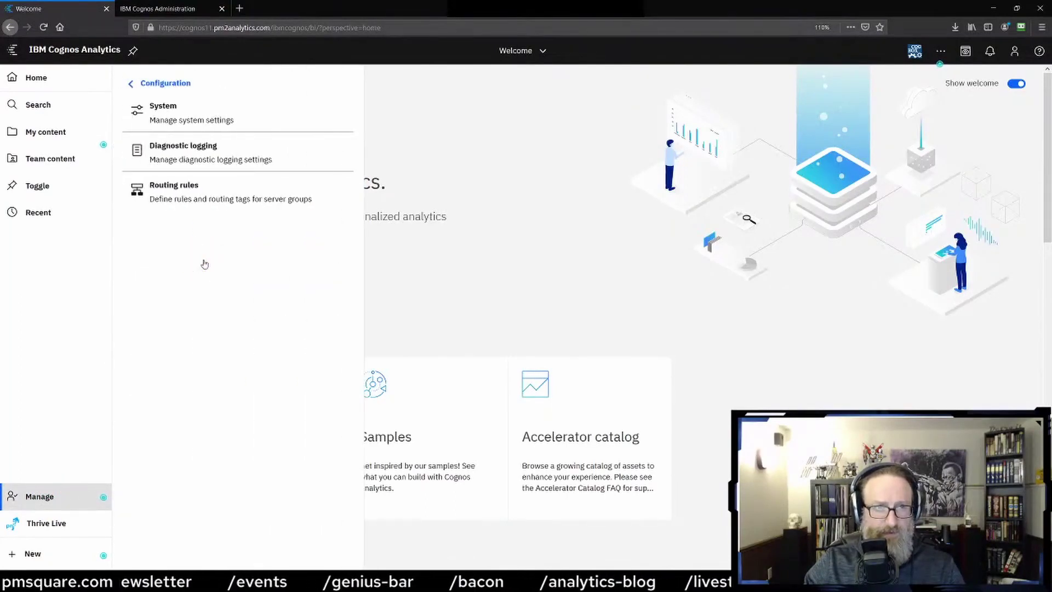
left_click(198, 155)
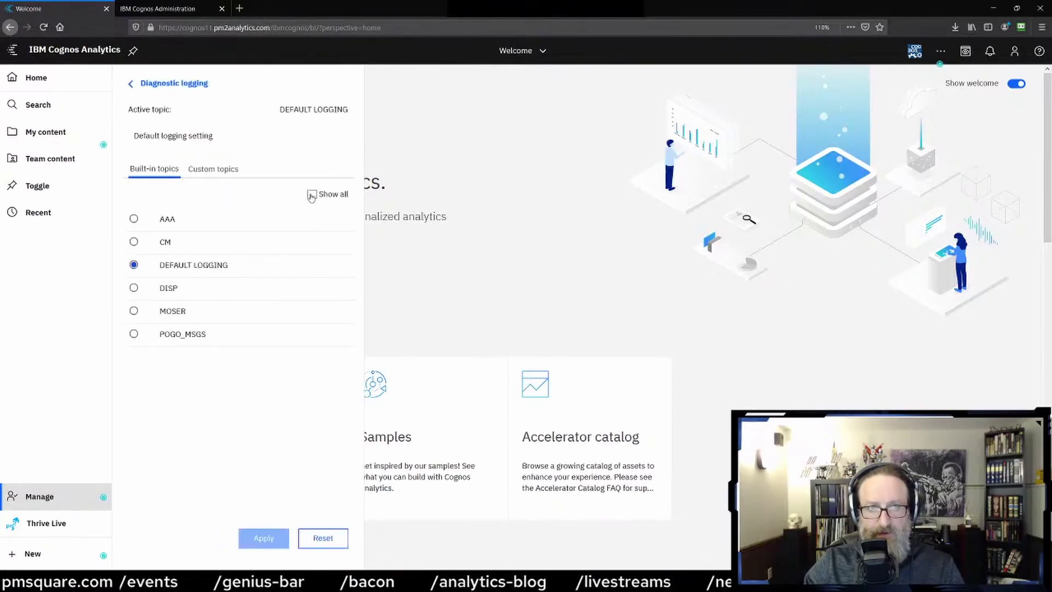
left_click(312, 195)
scroll(211, 331, "down", 6)
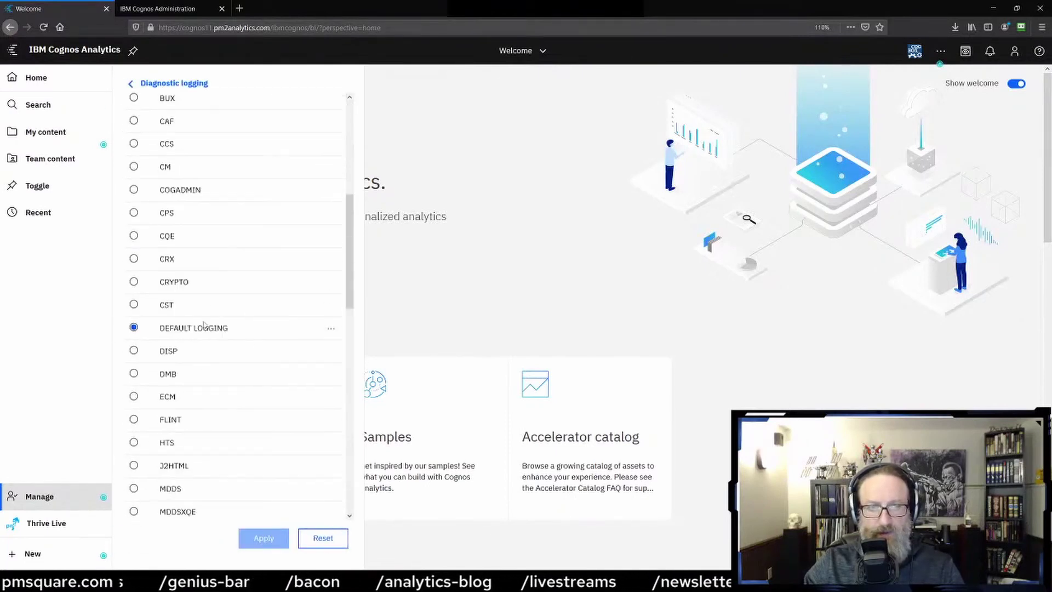